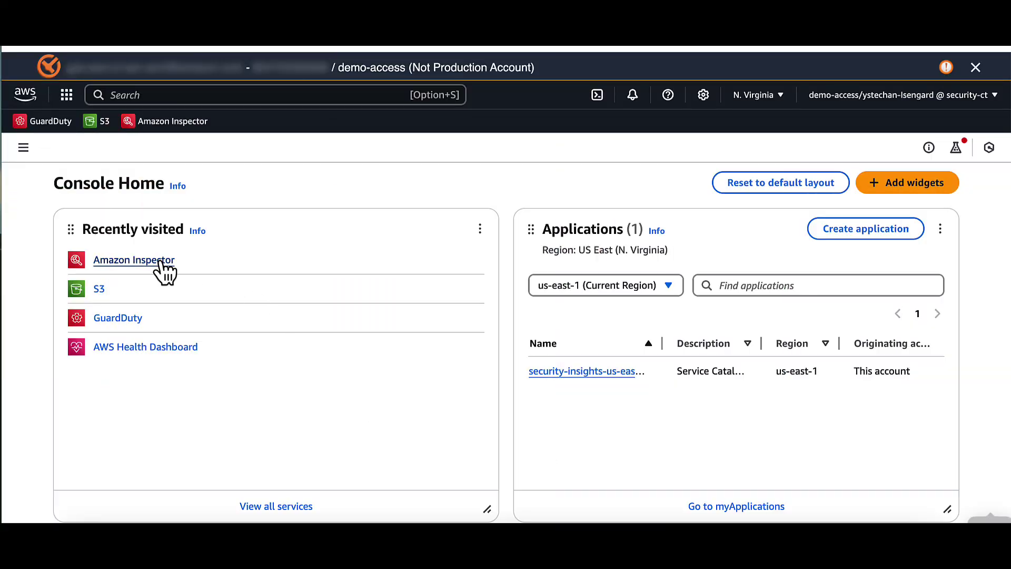
- In EC2 scanning settings, try Agent-based scan mode, then save it as Hybrid
click(162, 261)
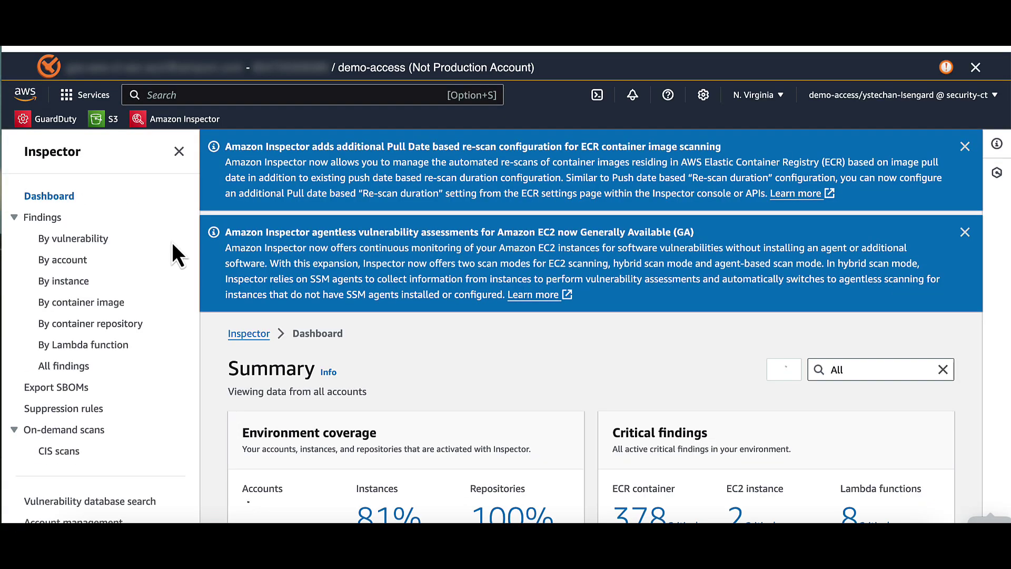
scroll(170, 245, down, 3)
scroll(166, 247, down, 4)
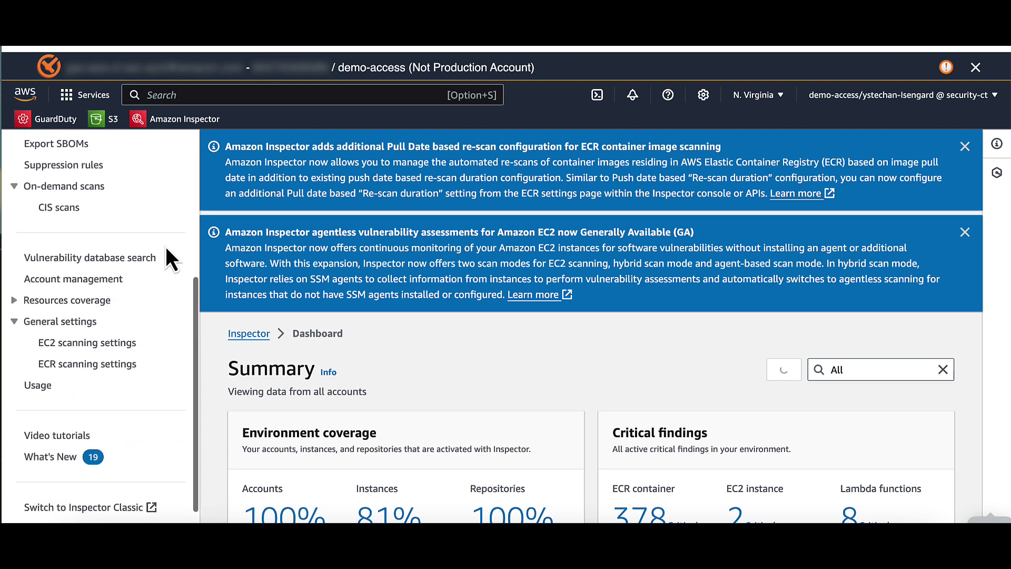
click(133, 354)
scroll(549, 331, down, 5)
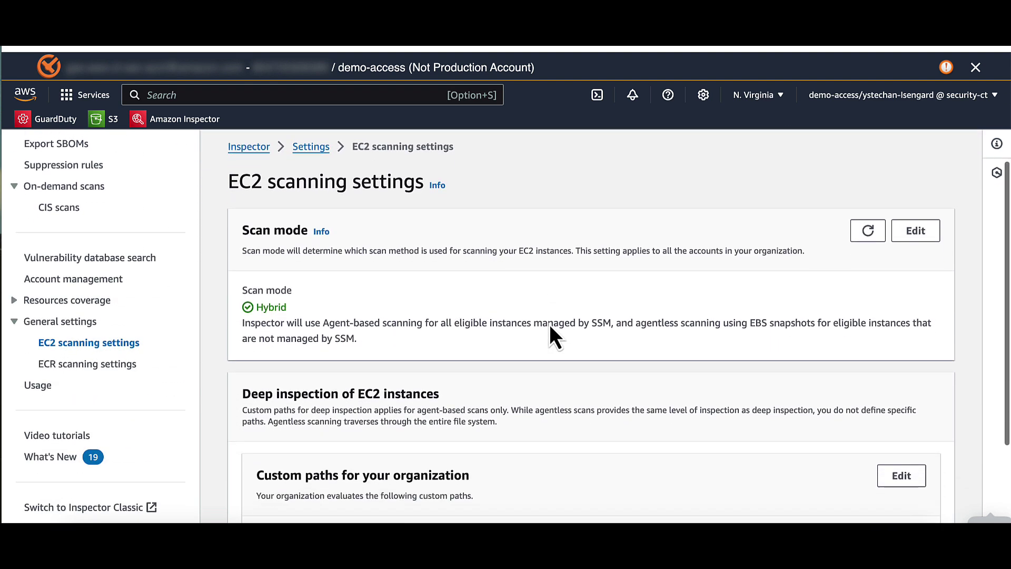
click(919, 227)
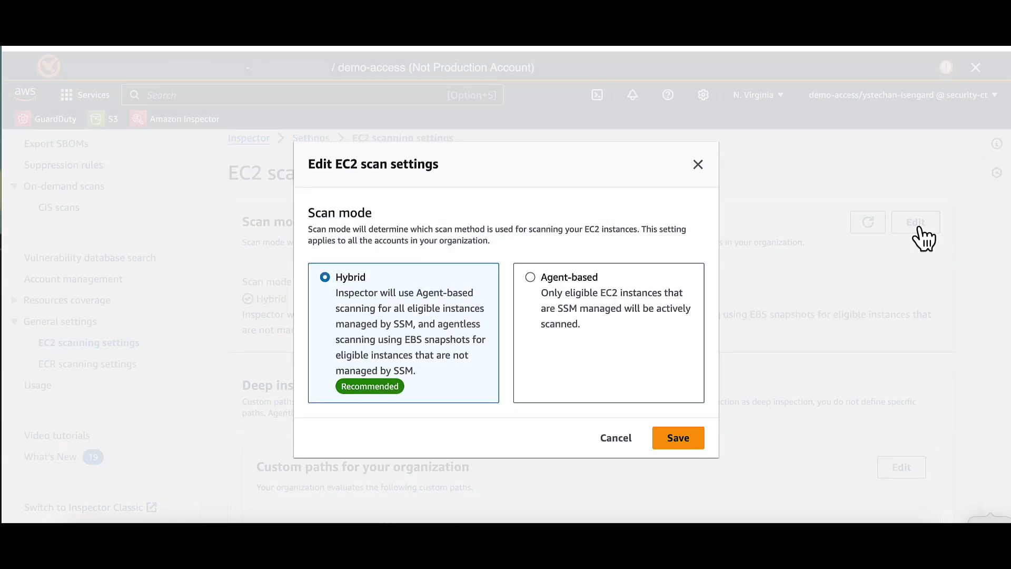
click(569, 282)
click(353, 278)
click(677, 442)
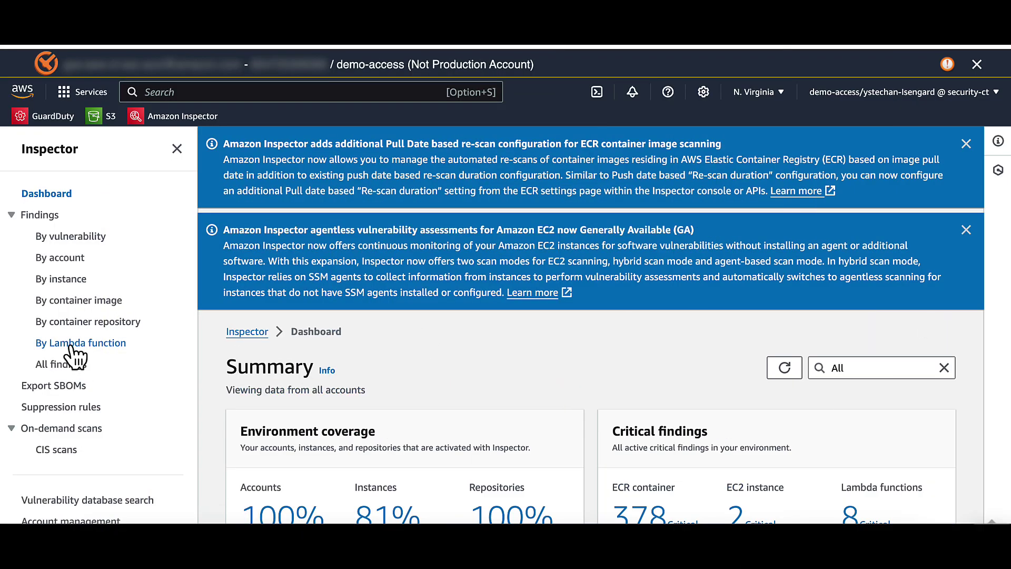
- Open the CentralizedLogging Lambda function's findings, check its layers, then open the CWE-19 finding
click(73, 344)
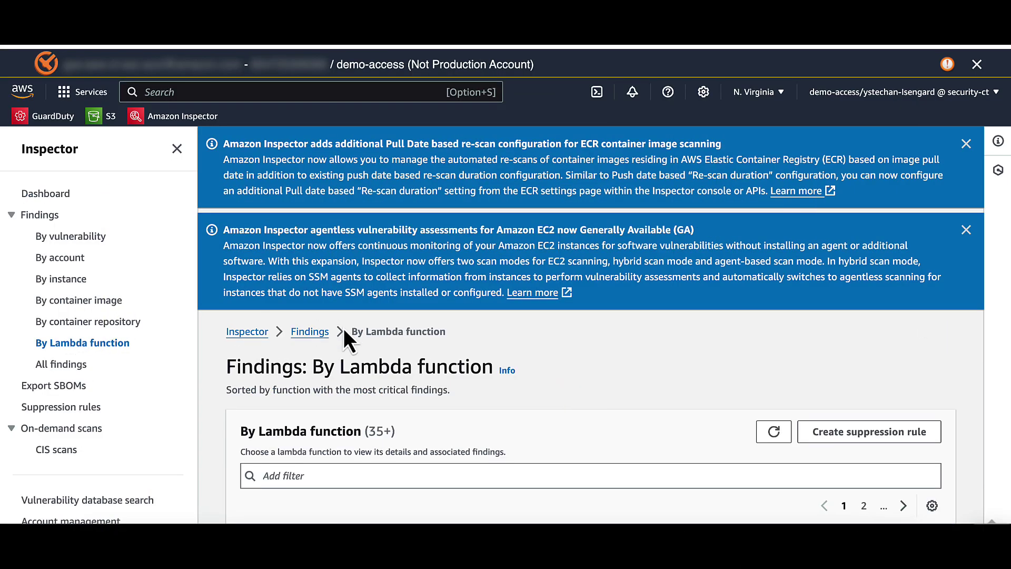
scroll(344, 329, down, 3)
scroll(344, 328, down, 3)
scroll(329, 356, down, 3)
scroll(326, 361, down, 3)
scroll(326, 362, down, 2)
scroll(316, 325, down, 1)
click(316, 324)
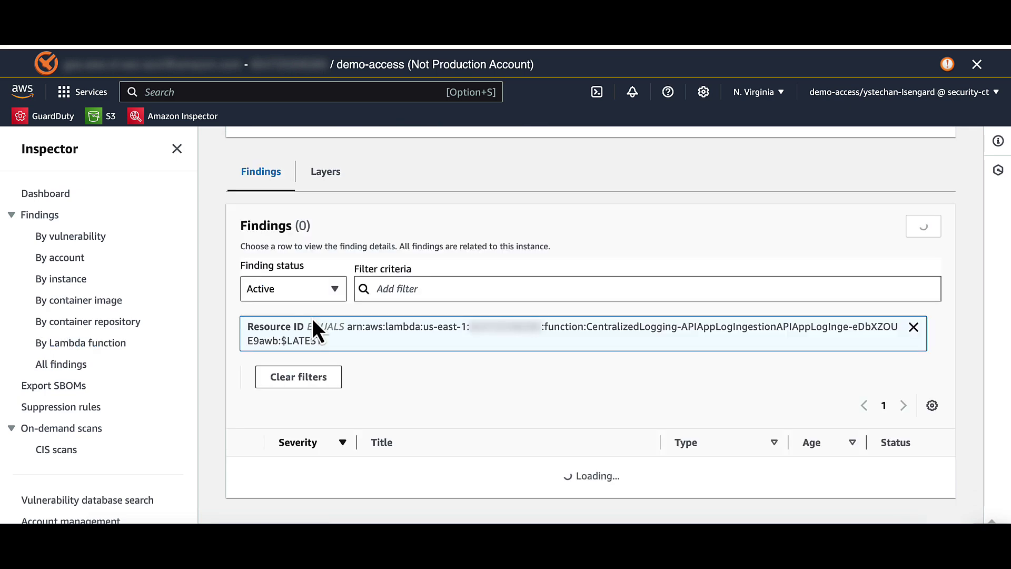
click(336, 215)
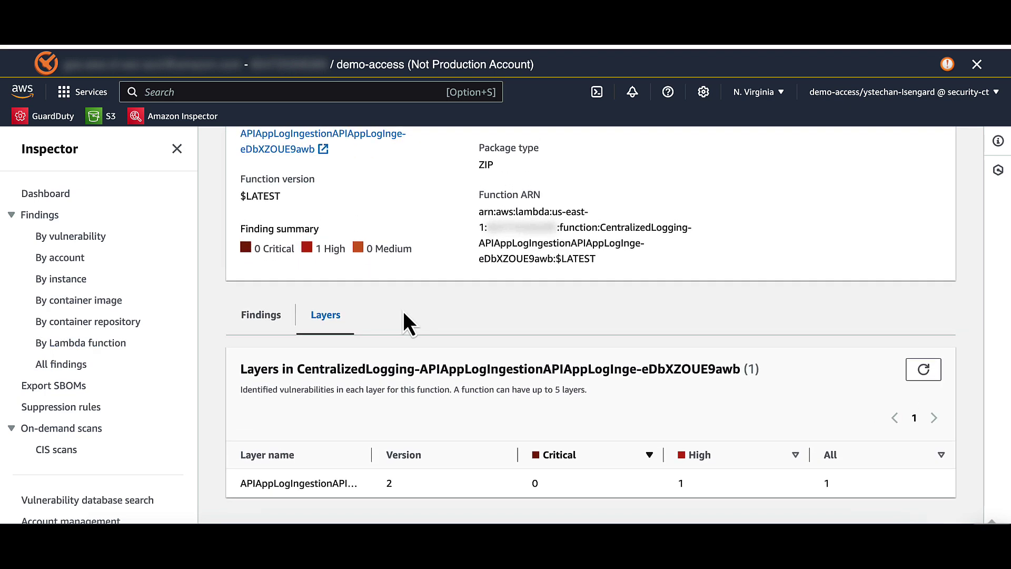
click(273, 317)
scroll(386, 309, down, 3)
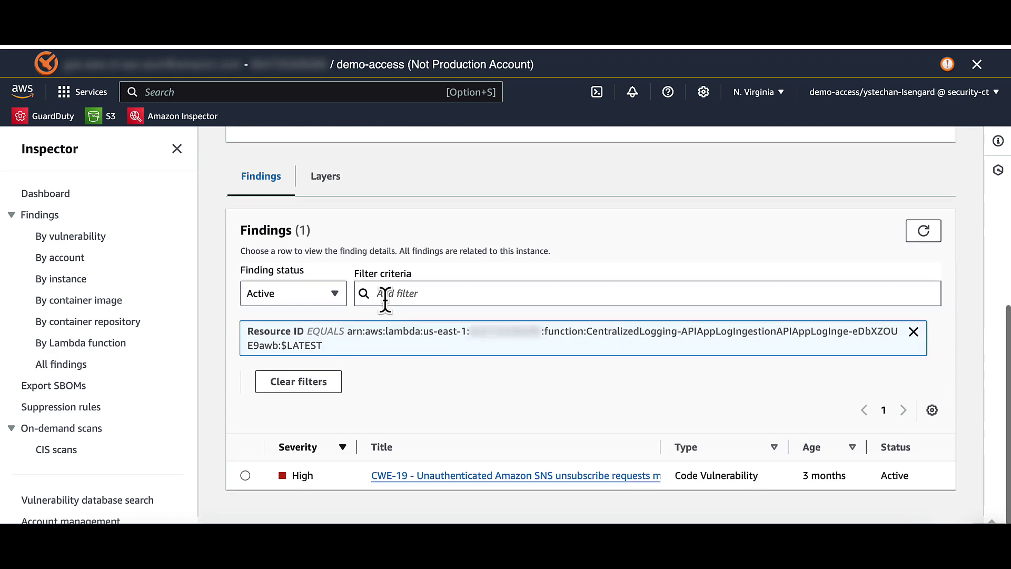
click(494, 484)
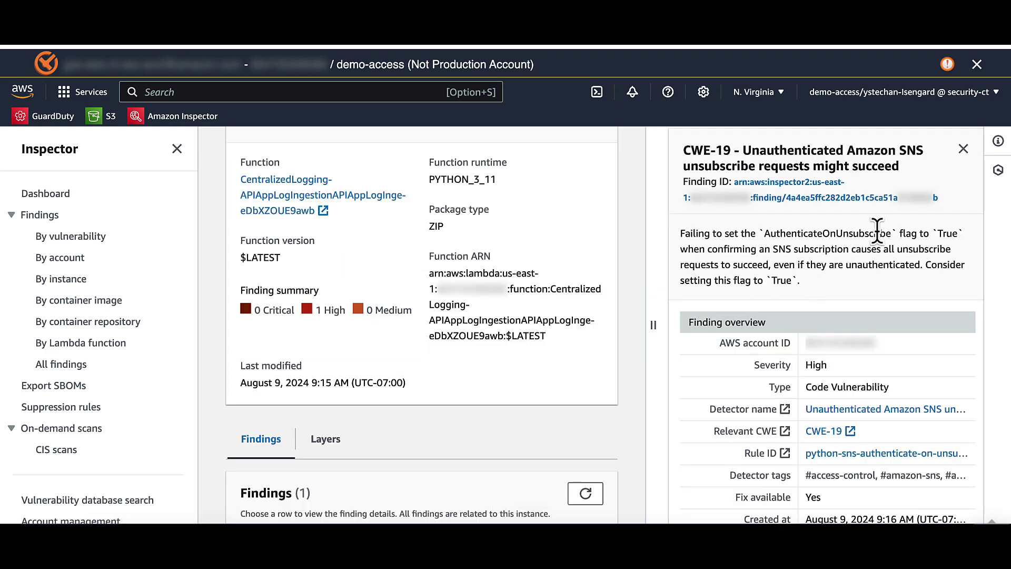
scroll(878, 233, down, 5)
scroll(878, 233, down, 3)
scroll(878, 233, down, 4)
scroll(877, 233, down, 1)
scroll(878, 233, down, 1)
scroll(877, 233, down, 1)
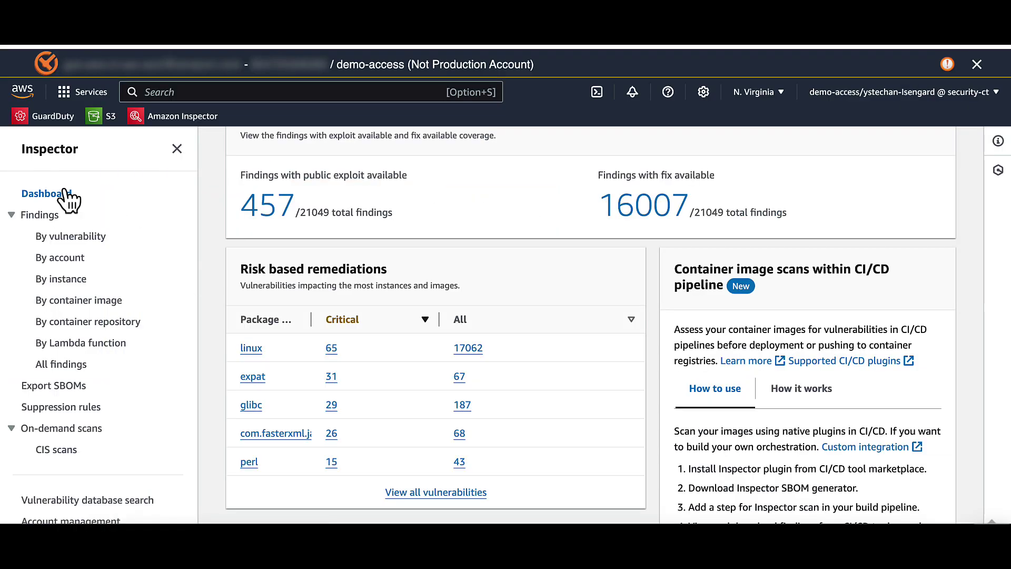
scroll(867, 354, up, 3)
scroll(867, 355, up, 5)
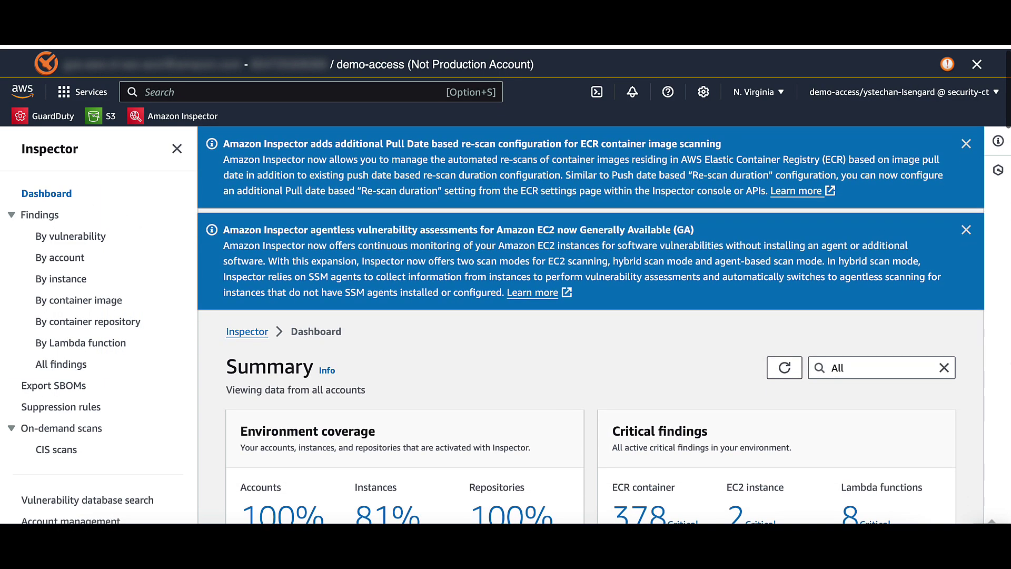
scroll(147, 354, down, 2)
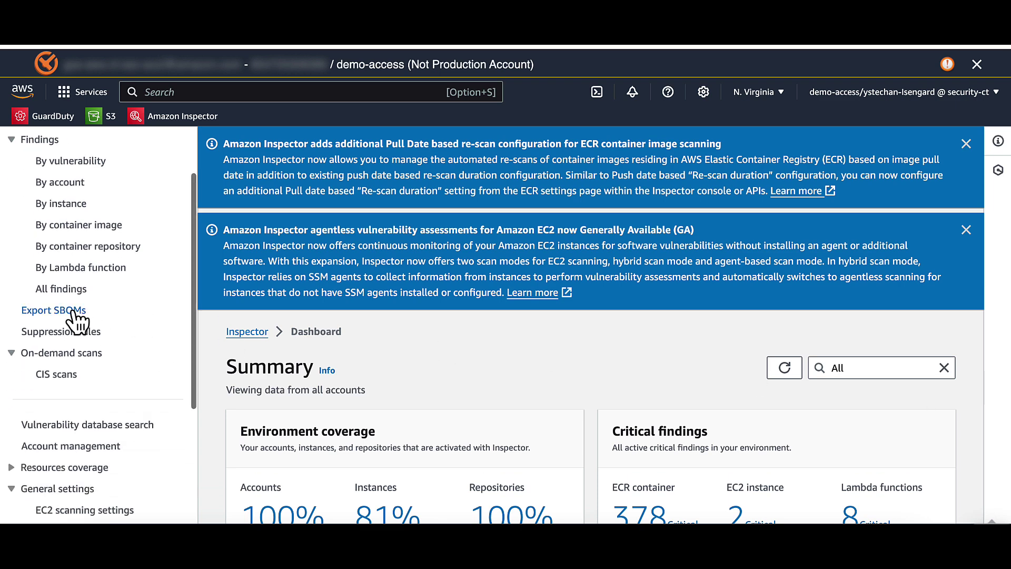
- Open the Export SBOMs form and browse its Add filter options without adding one
click(78, 316)
click(462, 340)
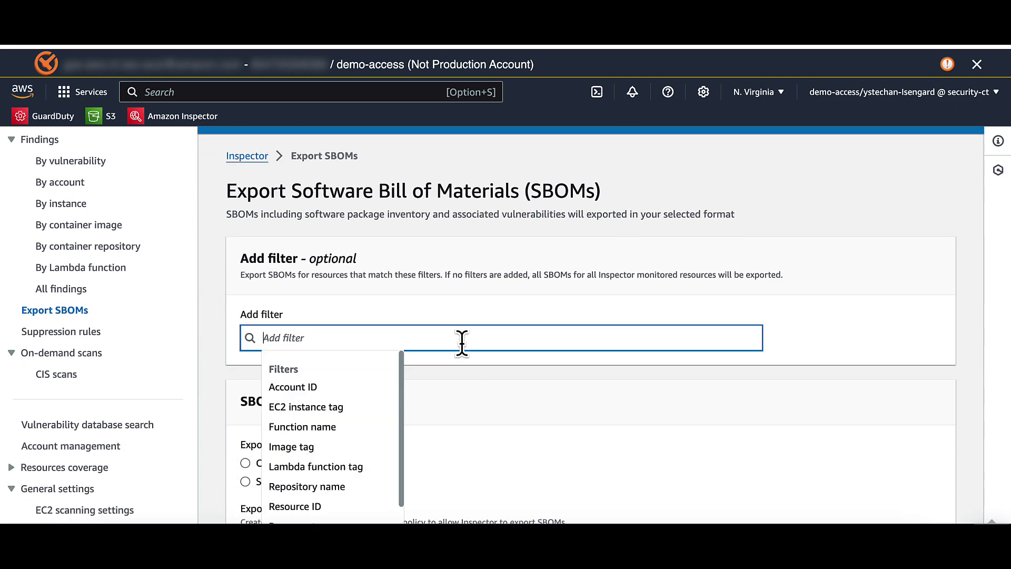
scroll(371, 405, down, 1)
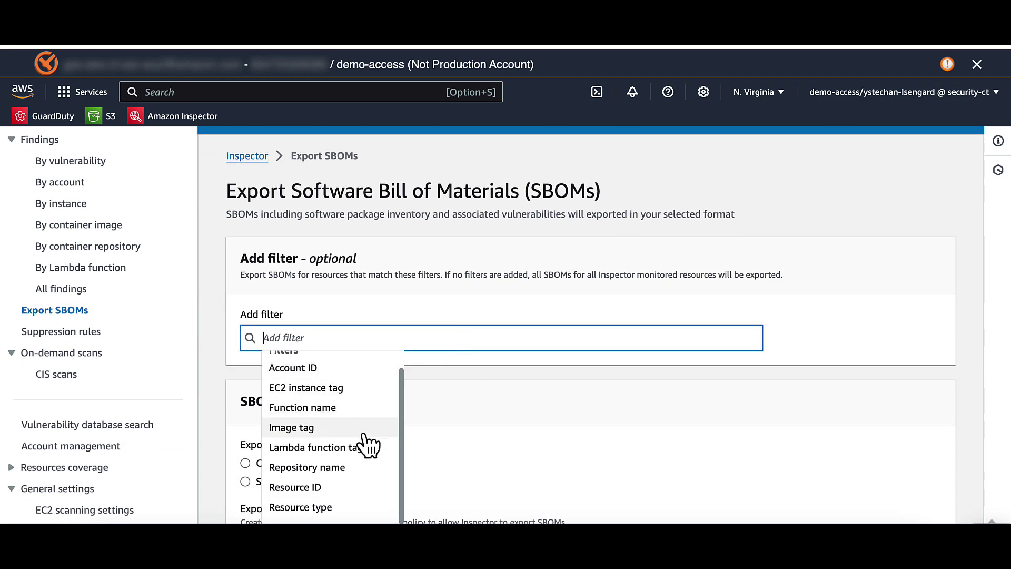
click(457, 395)
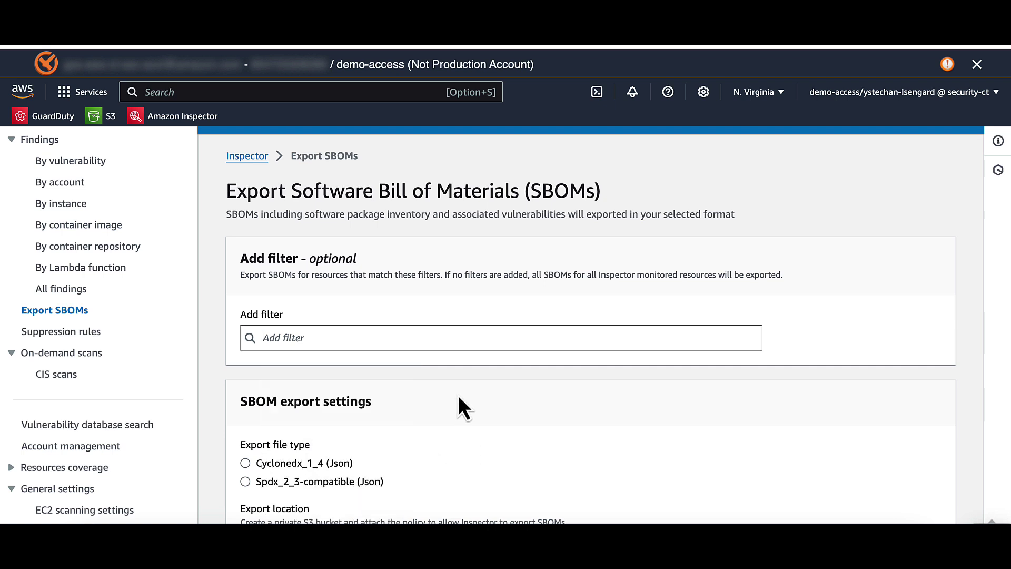
scroll(458, 395, down, 3)
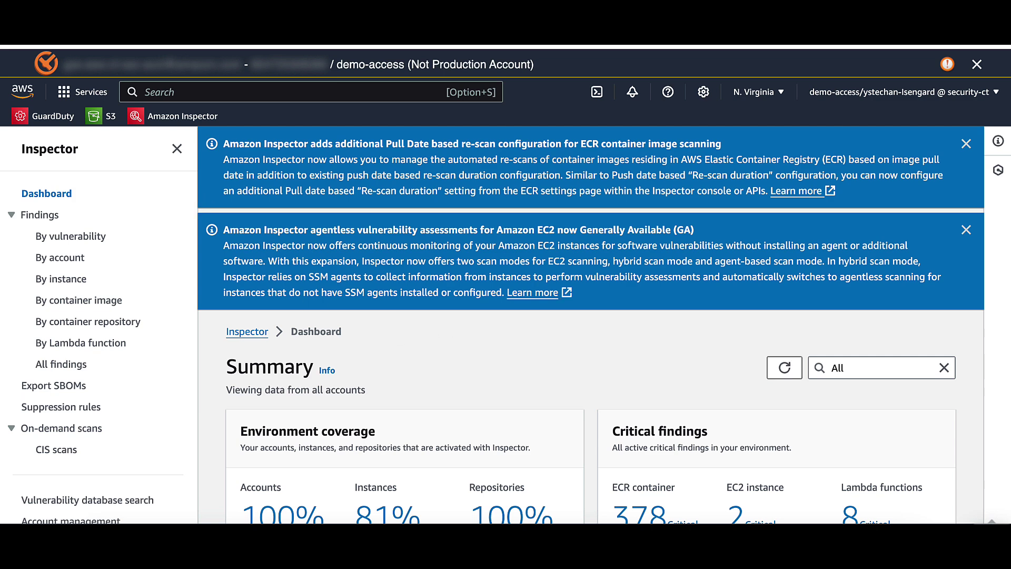
- Open a completed CIS scan's checks and show the description of check 6.1.12
click(70, 448)
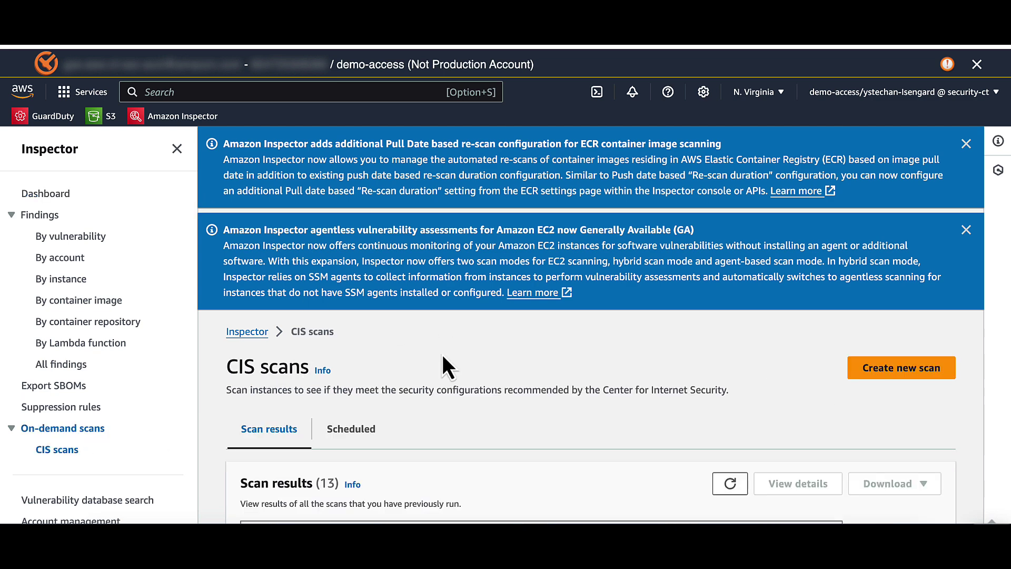
scroll(479, 351, down, 3)
scroll(480, 350, down, 3)
scroll(479, 350, down, 2)
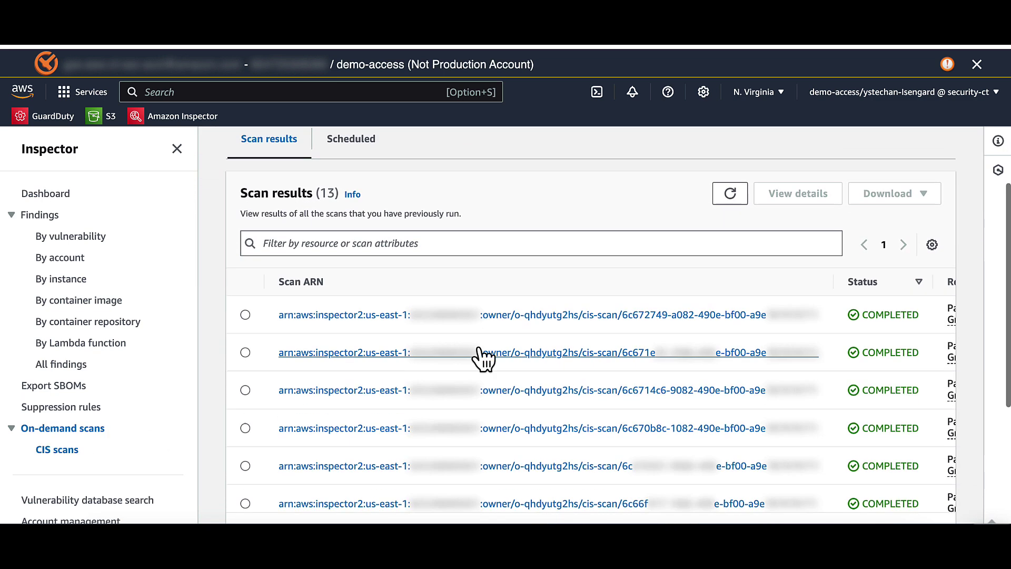
click(565, 269)
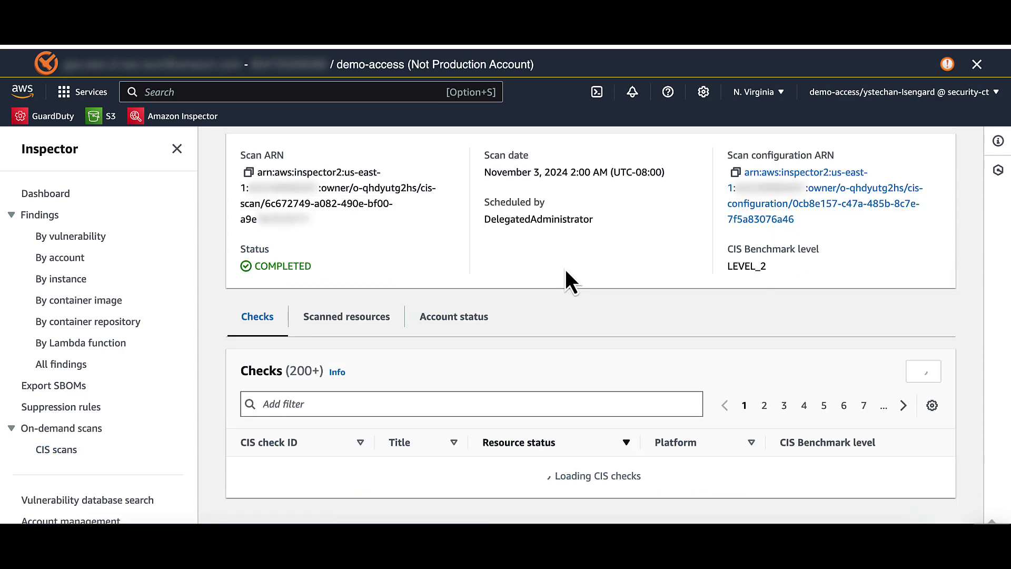
scroll(564, 277, down, 2)
scroll(565, 283, down, 3)
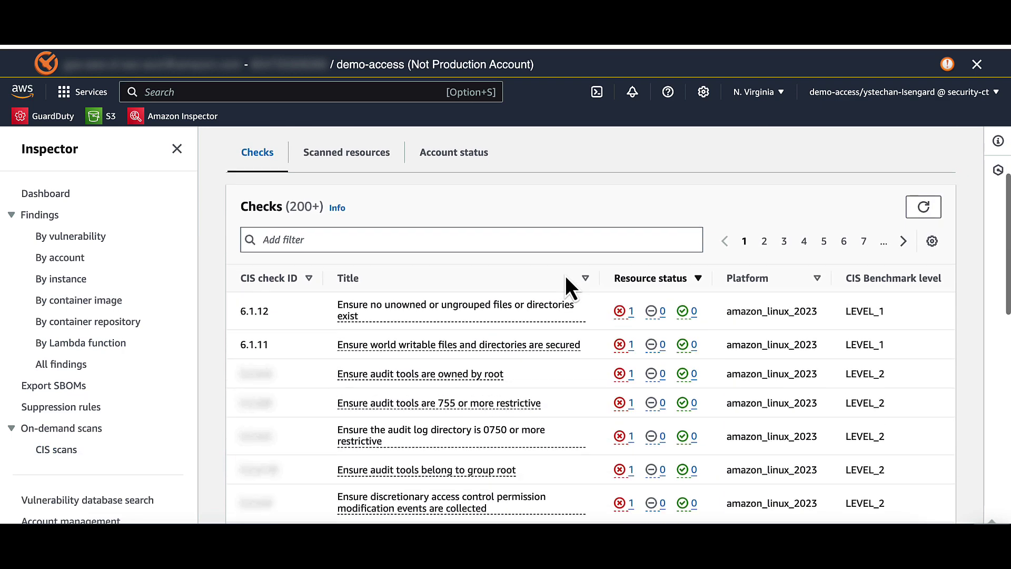
click(563, 314)
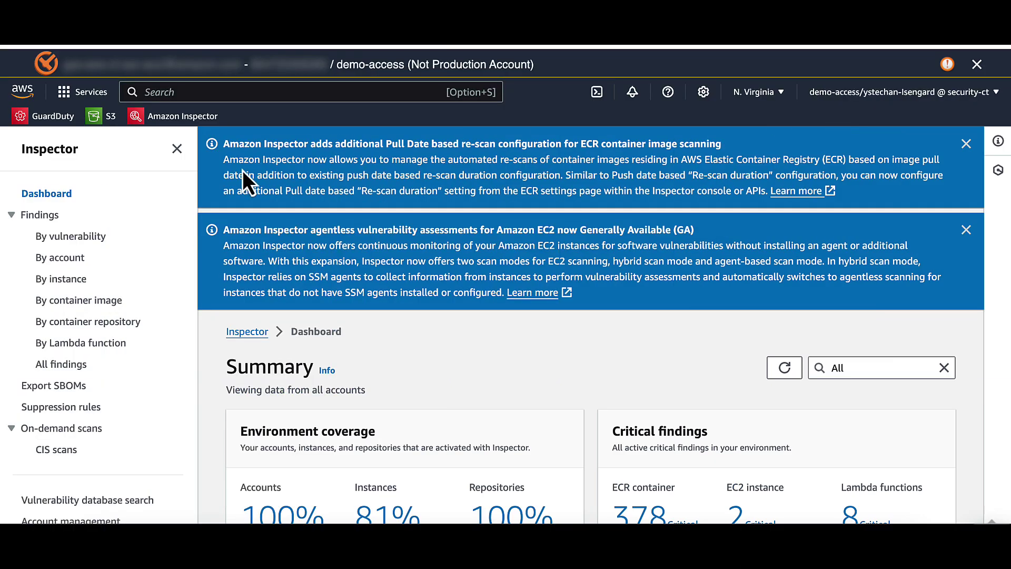
- Open CVE-2022-36227 on the Ubuntu instance and view its Inspector score and CVSS metrics
click(71, 280)
scroll(466, 368, down, 3)
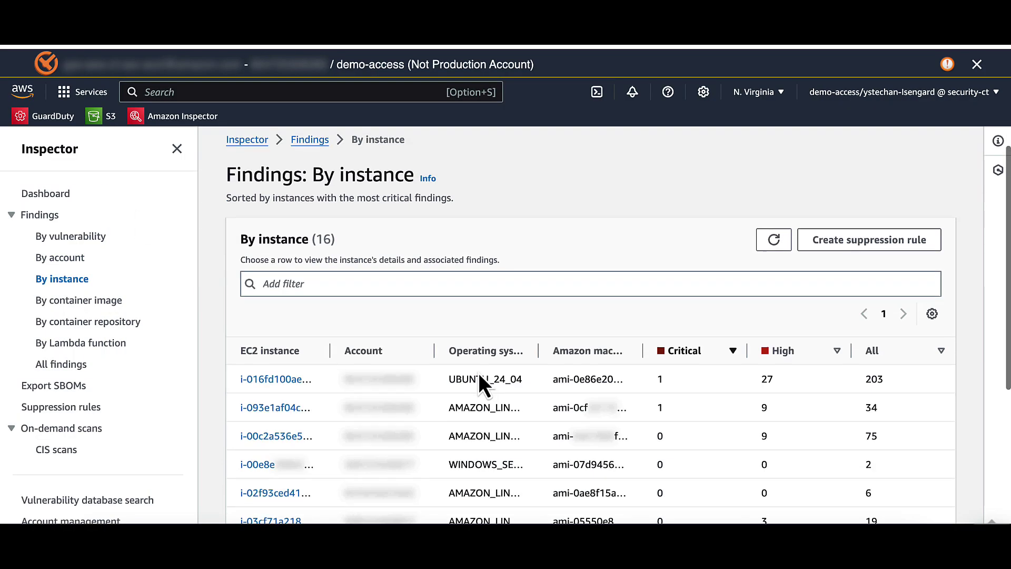
scroll(478, 373, down, 1)
click(258, 318)
scroll(673, 348, down, 3)
scroll(673, 348, down, 3)
click(498, 336)
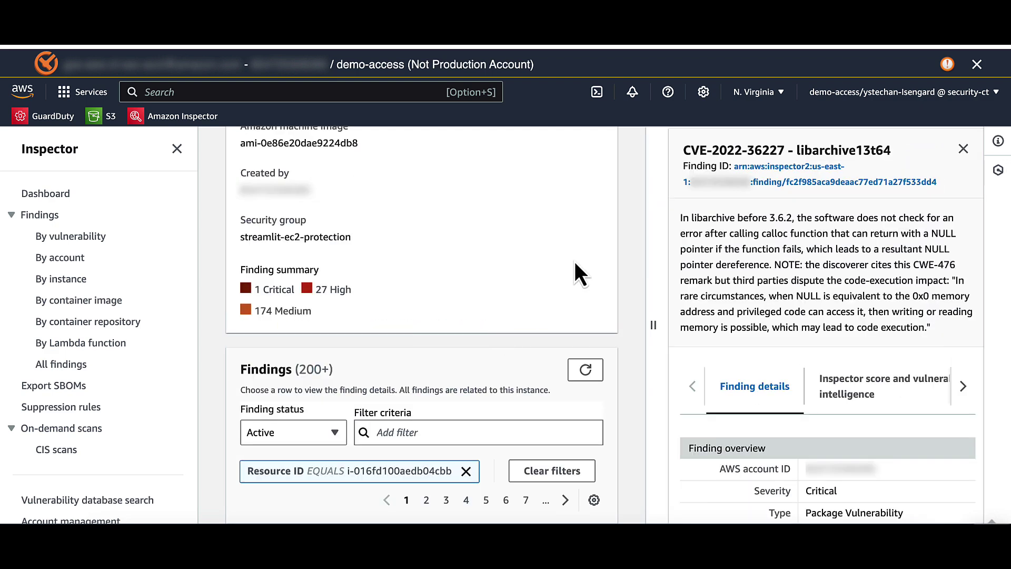
click(858, 387)
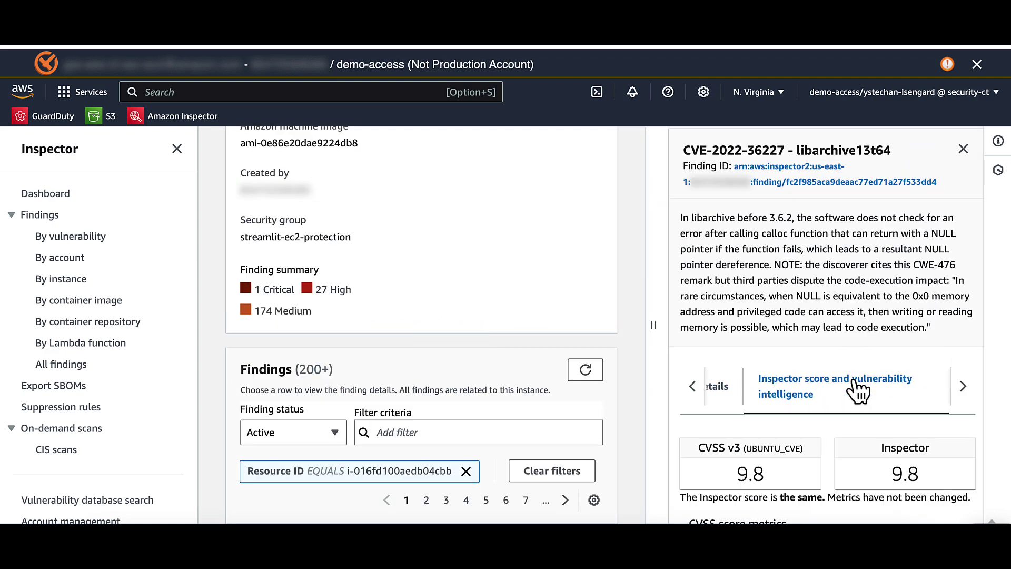
scroll(853, 384, down, 3)
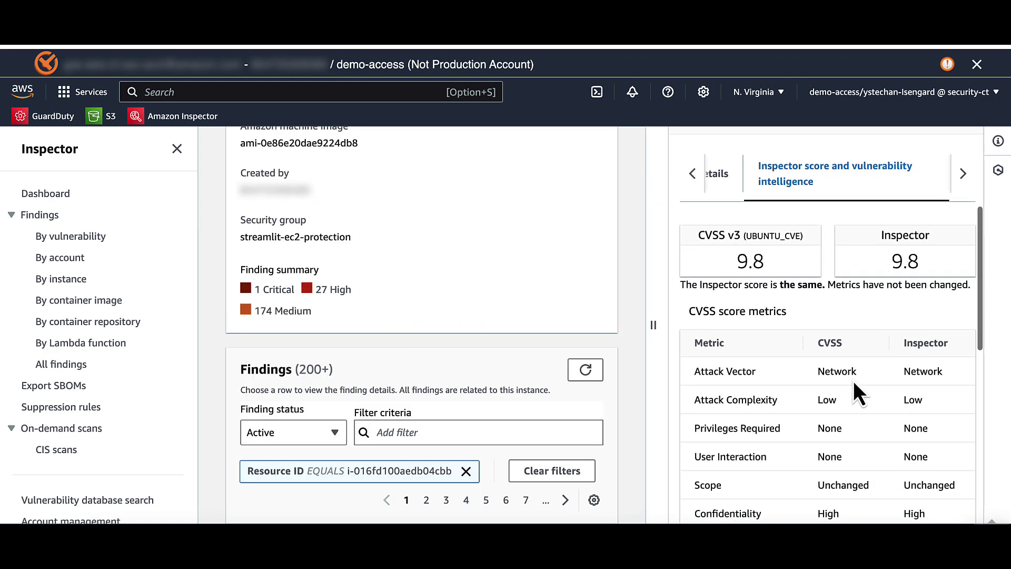